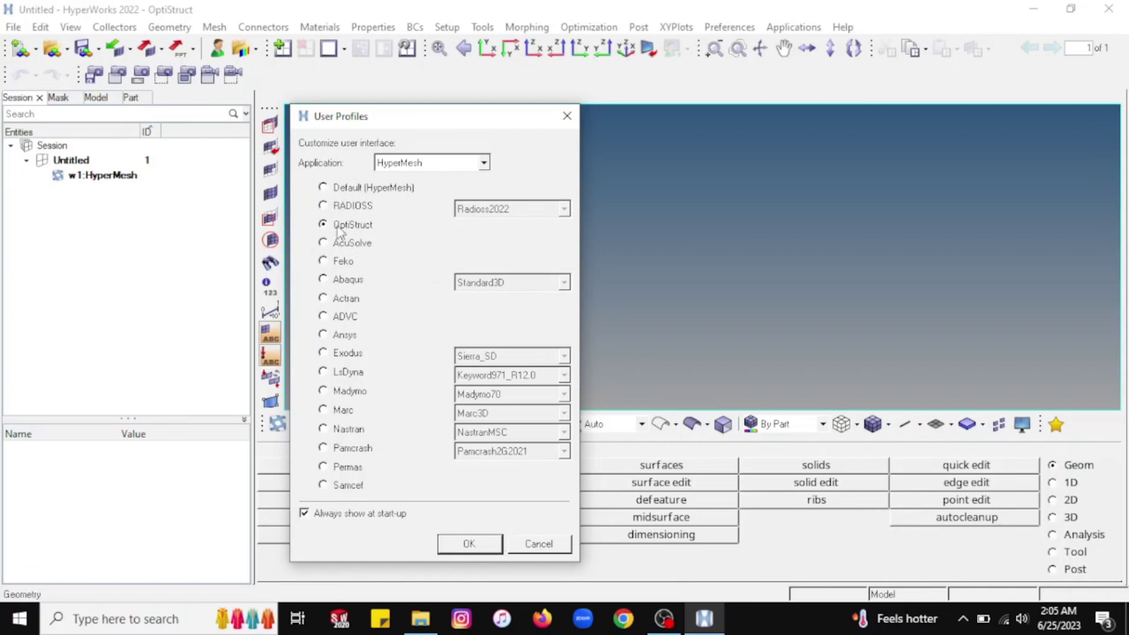
Confirm OptiStruct as the active user profile
click(469, 544)
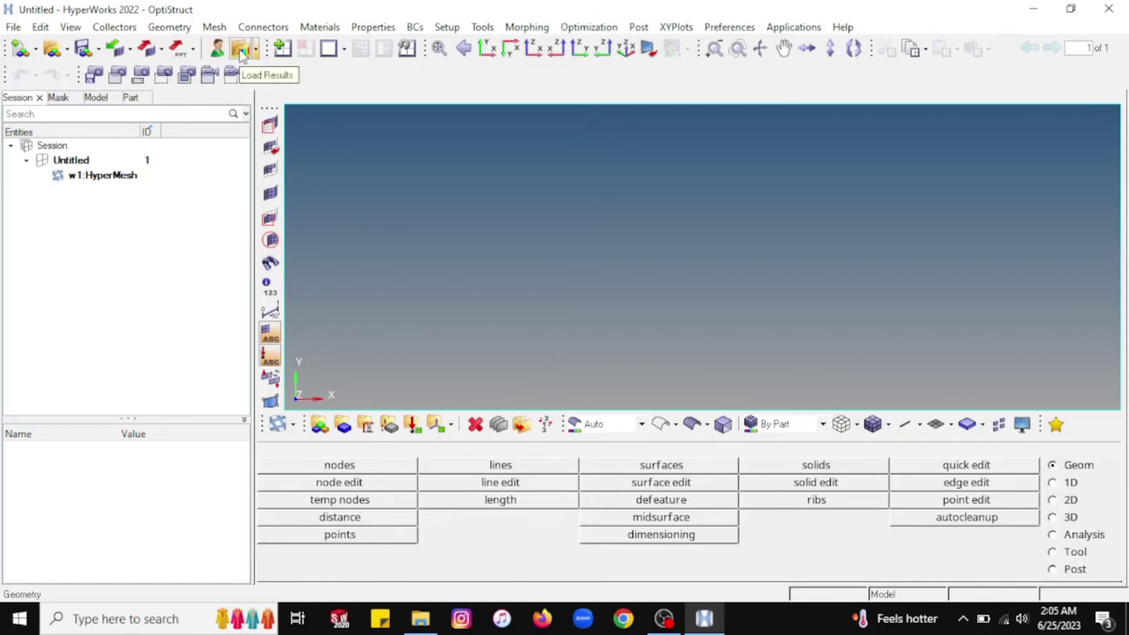
click(217, 50)
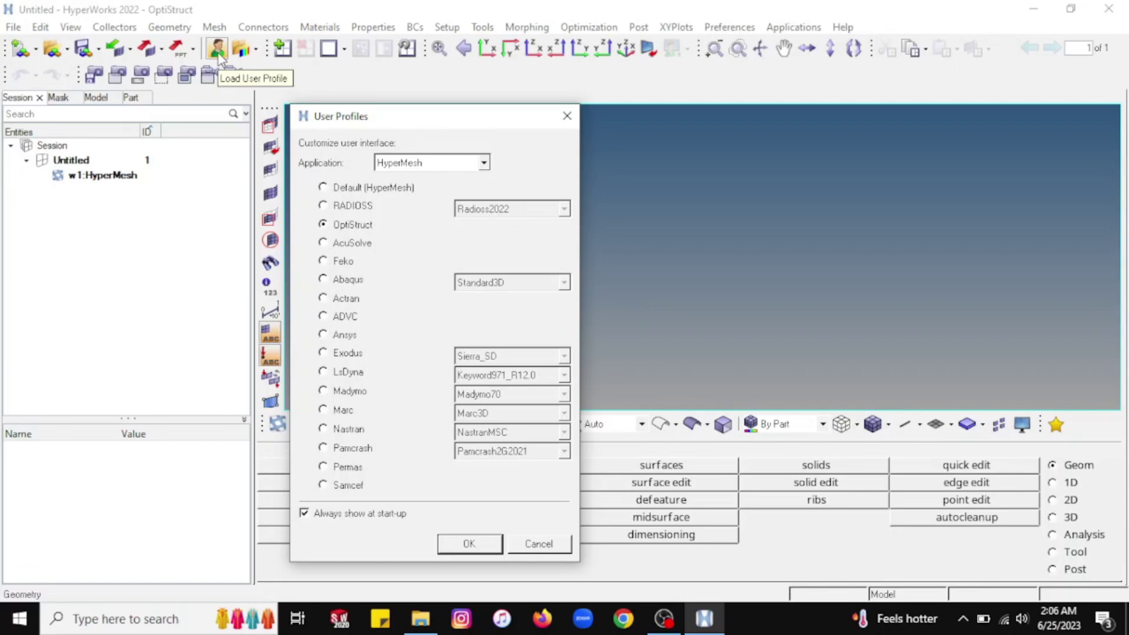
click(481, 543)
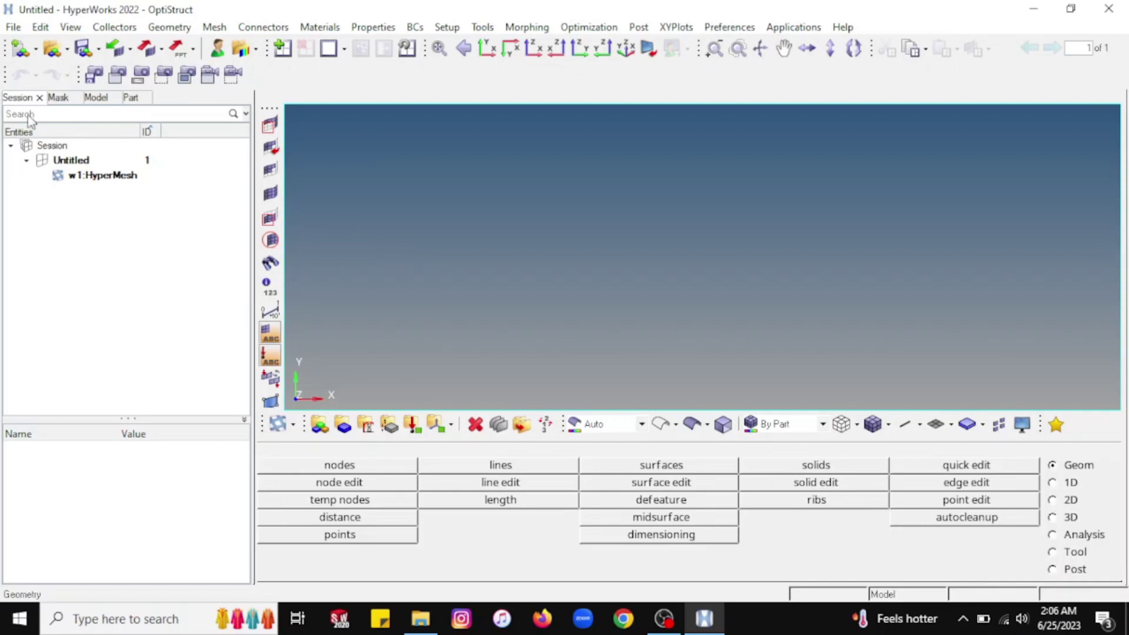
Create a new empty HyperMesh model, then check the Open choices and dismiss them
click(36, 51)
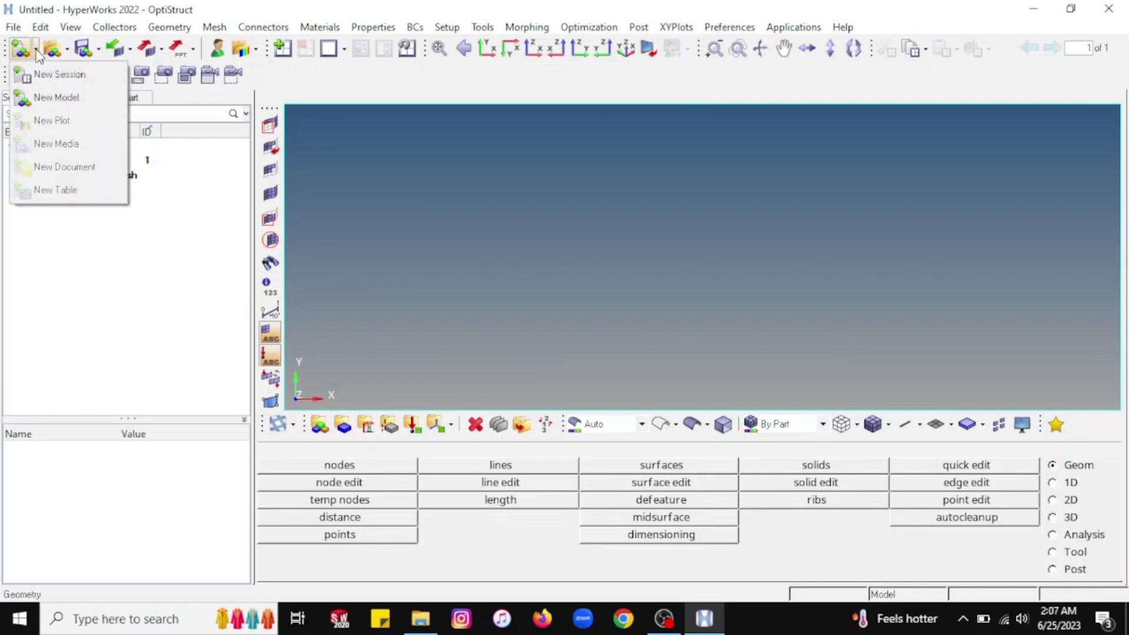
click(92, 94)
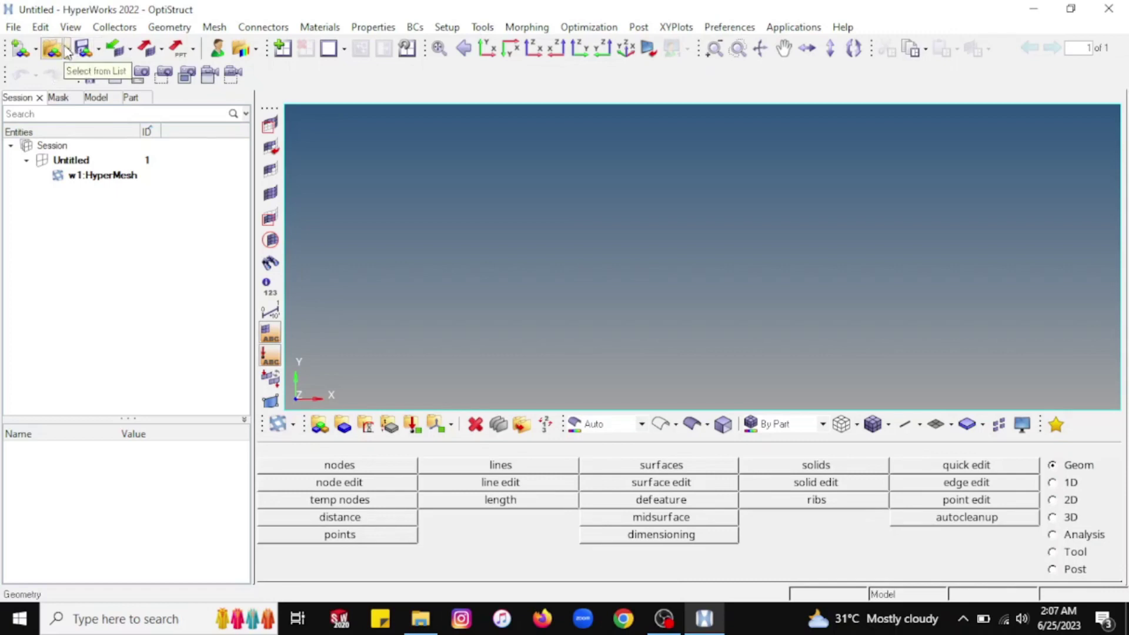
click(69, 50)
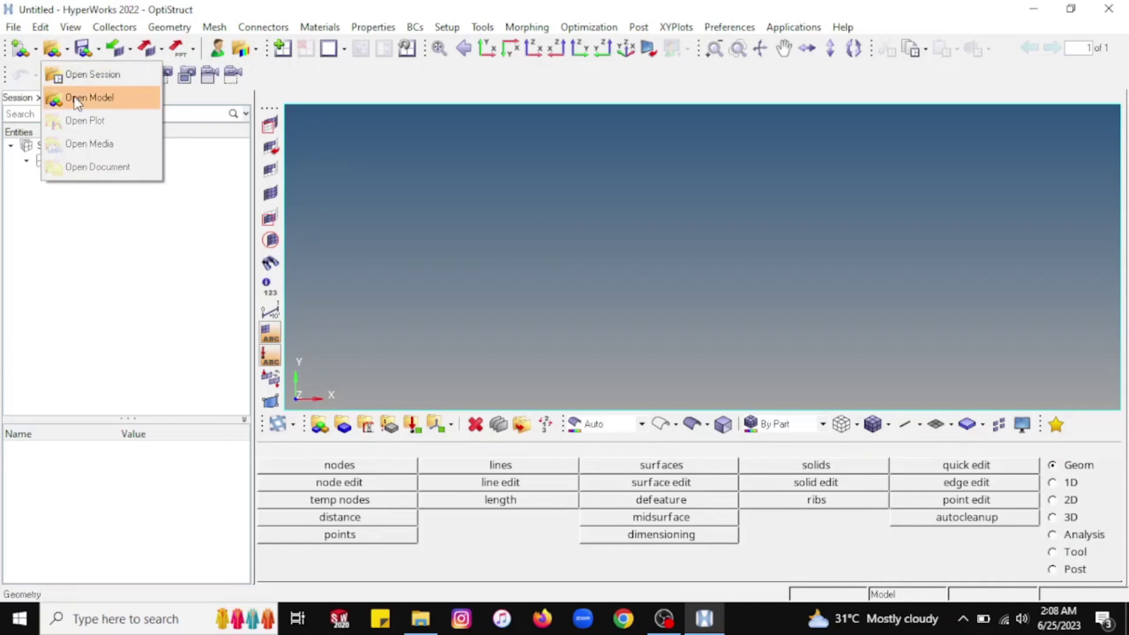
click(109, 277)
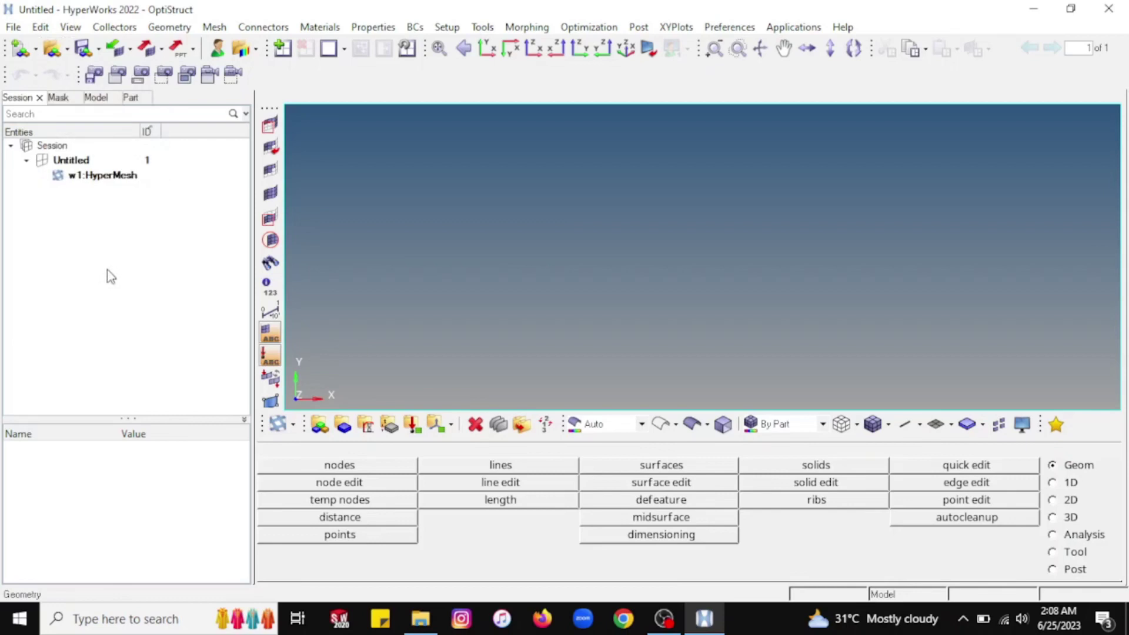
Glance at the Save choices, then show the Import options list
click(99, 50)
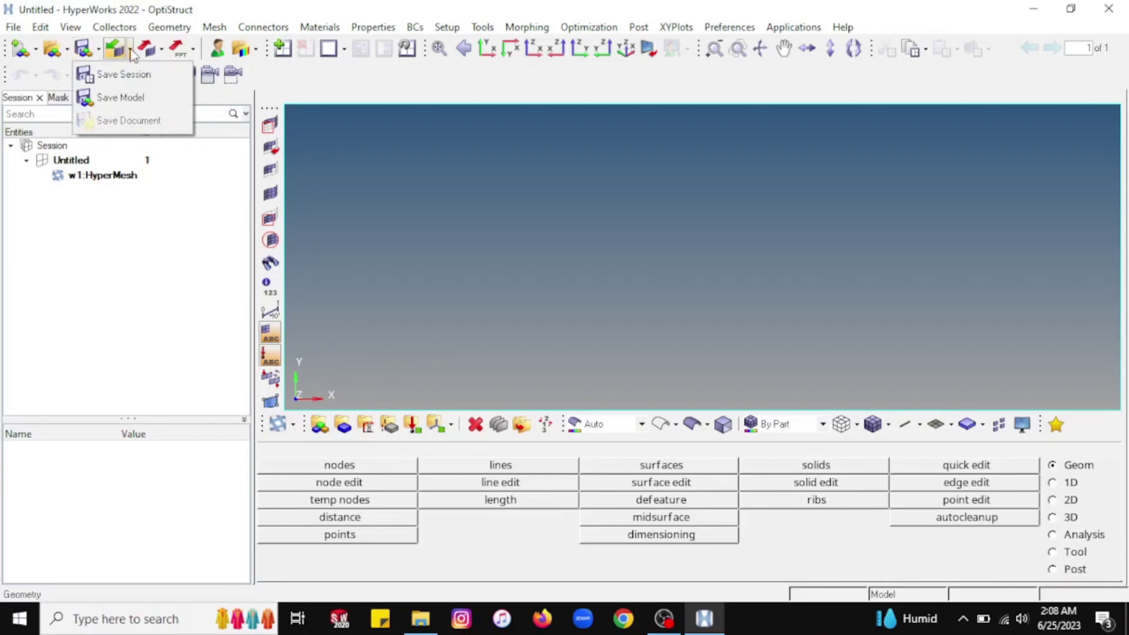
click(116, 50)
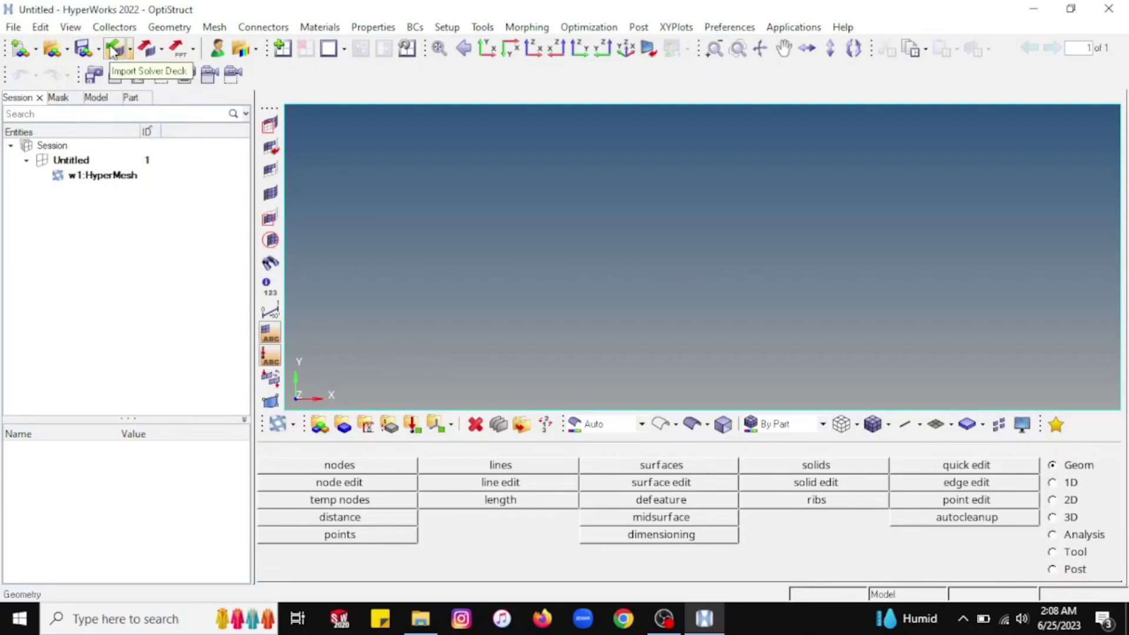
click(130, 51)
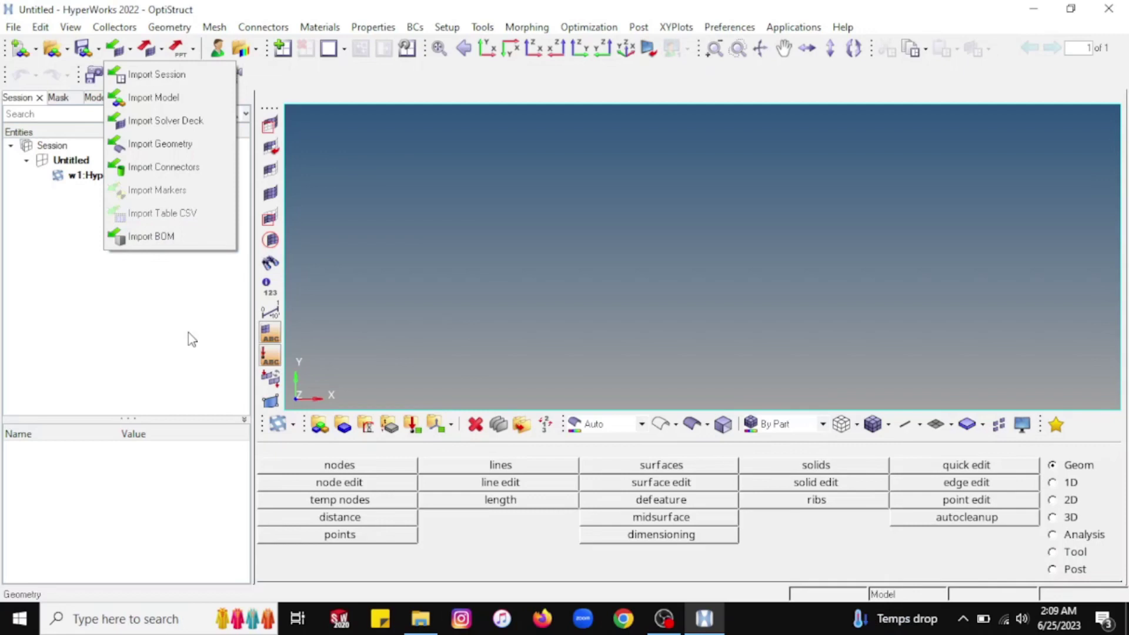
Choose Import Geometry and expand the geometry File type list
click(192, 147)
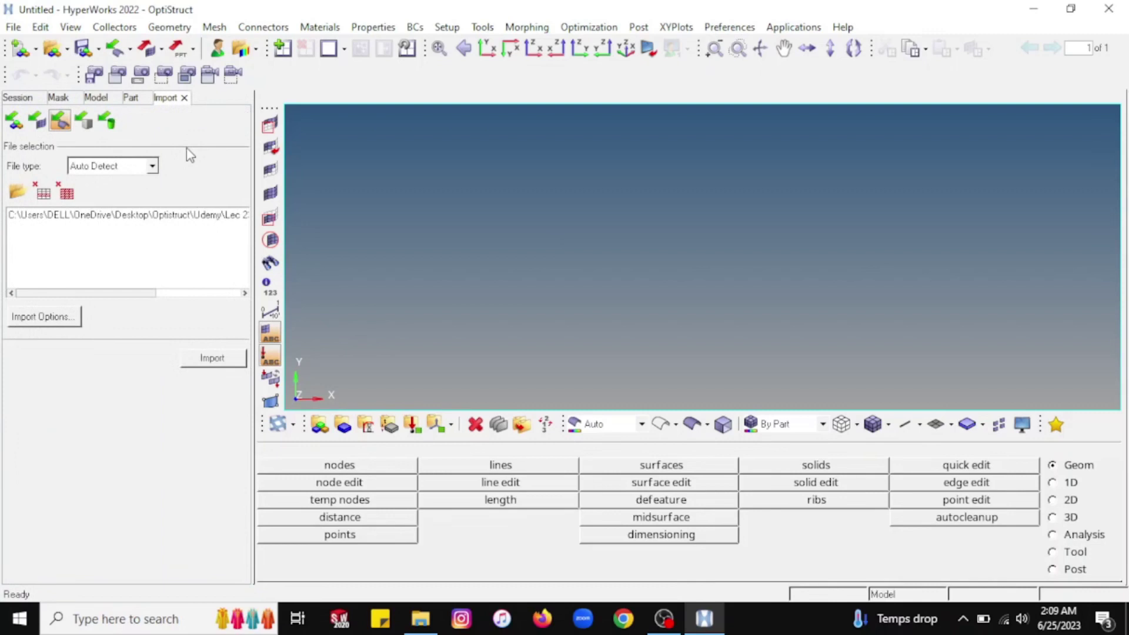
click(153, 166)
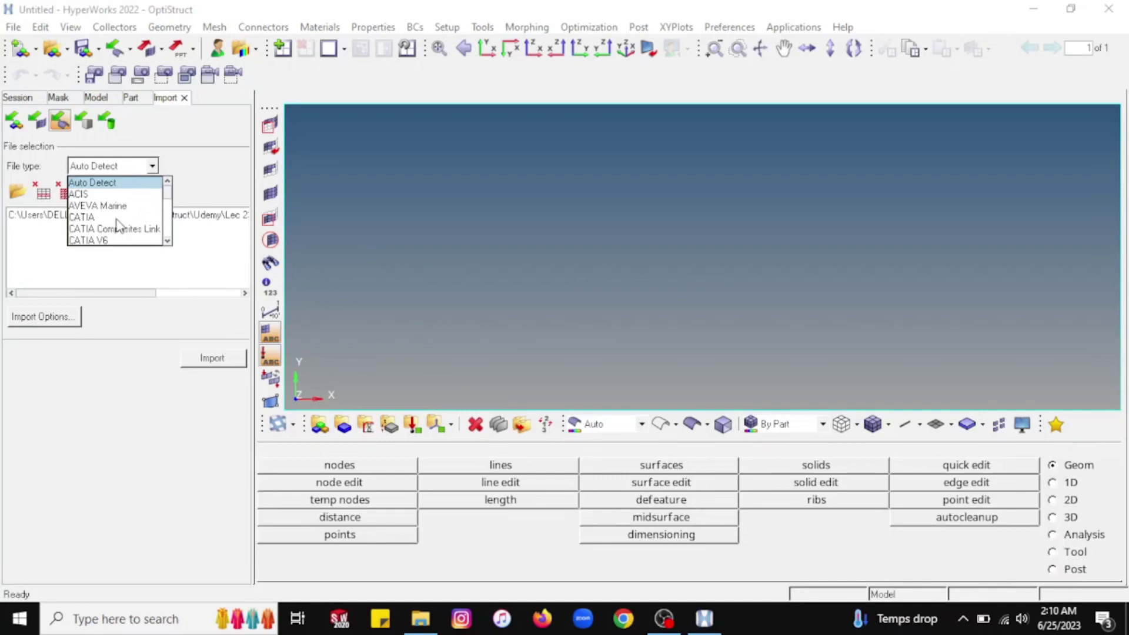
Keep the file type on Auto Detect and browse for the geometry file
click(168, 241)
click(168, 241)
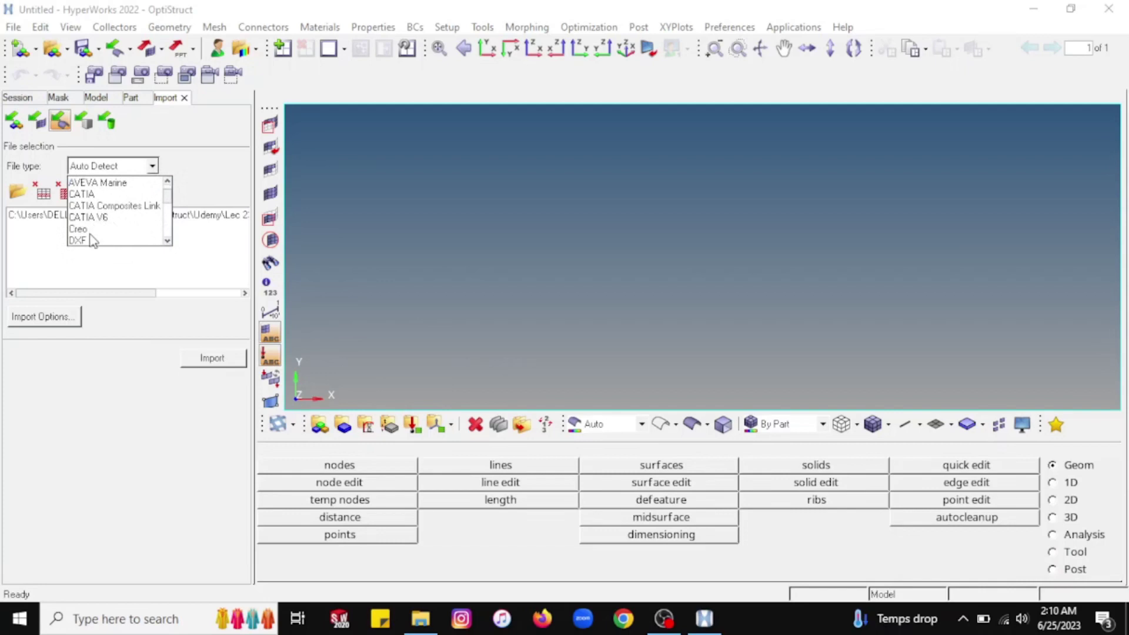
click(167, 241)
click(168, 241)
click(168, 241)
click(168, 241)
click(168, 242)
click(168, 241)
click(168, 241)
click(168, 242)
click(168, 241)
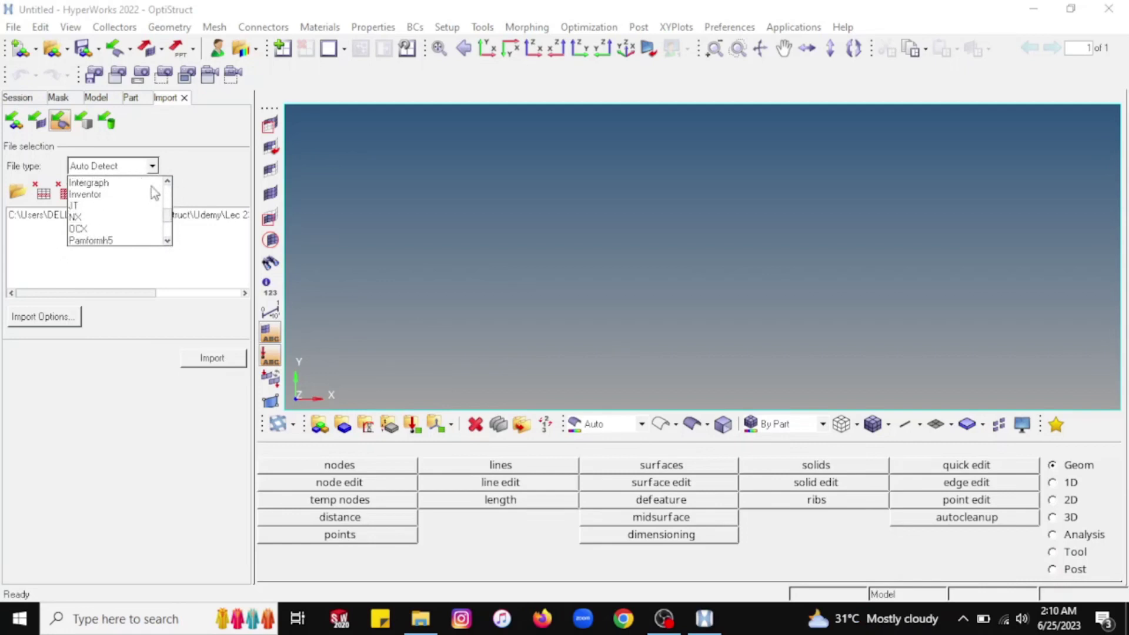
click(169, 183)
click(168, 182)
click(168, 182)
click(168, 182)
click(168, 182)
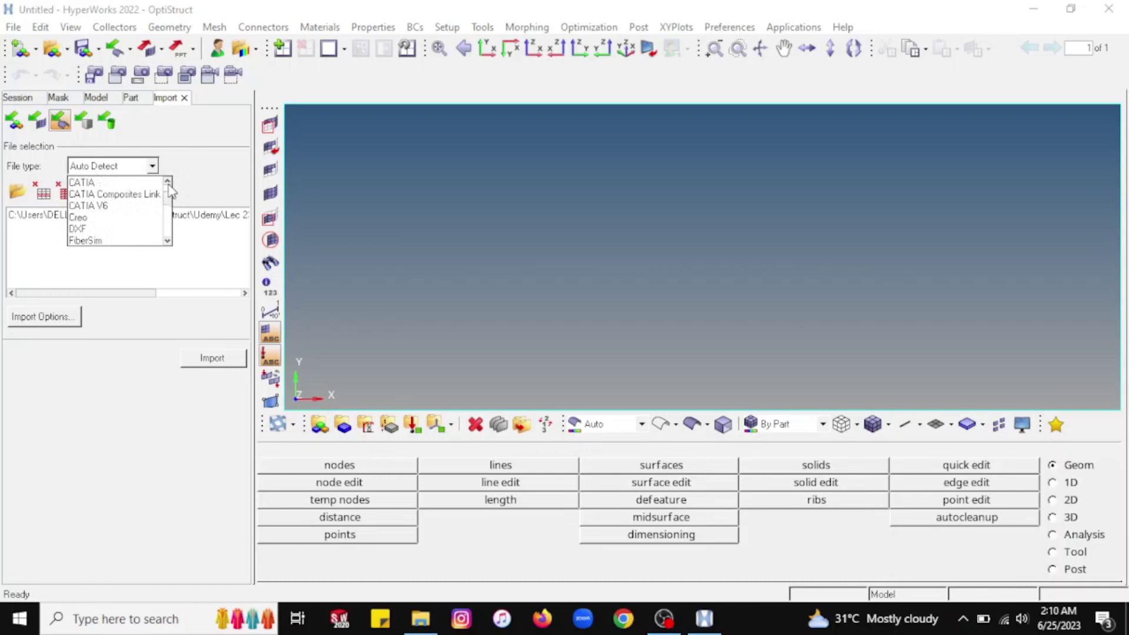
click(169, 183)
click(168, 183)
click(147, 184)
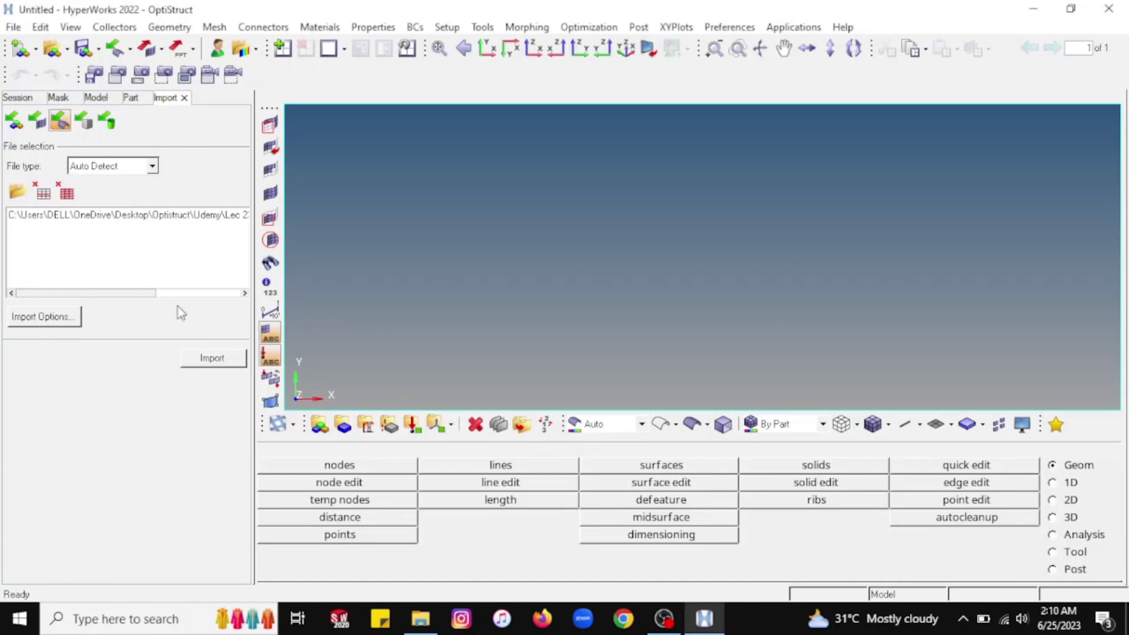
click(23, 196)
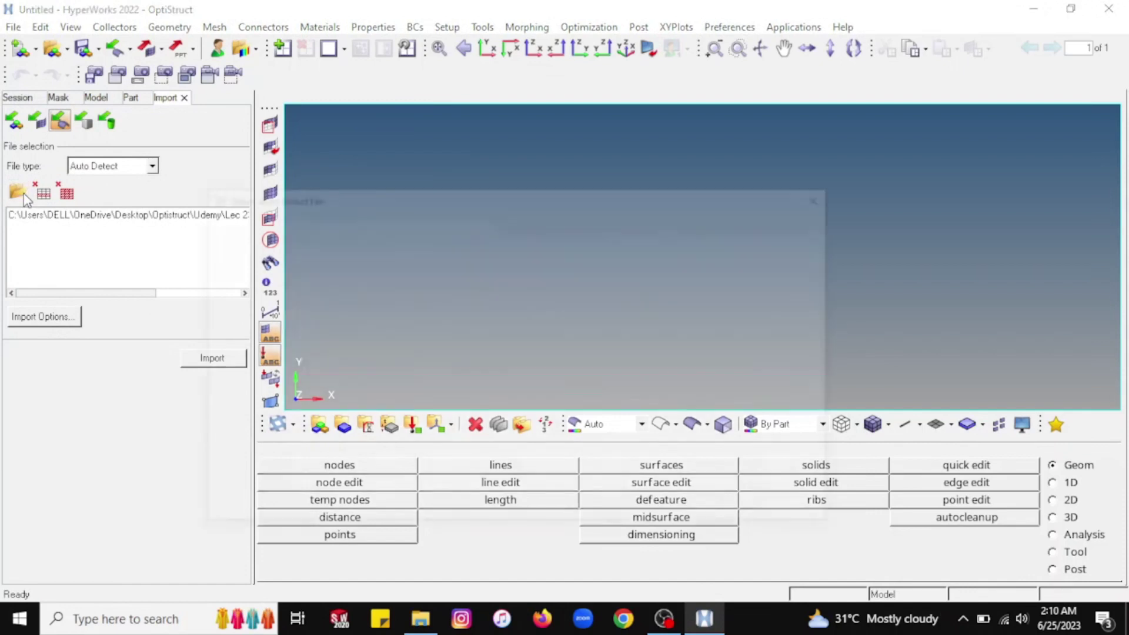
Select Intro to Geometry.igs from the Lec 23 building blocks folder for import
drag(384, 203, 195, 146)
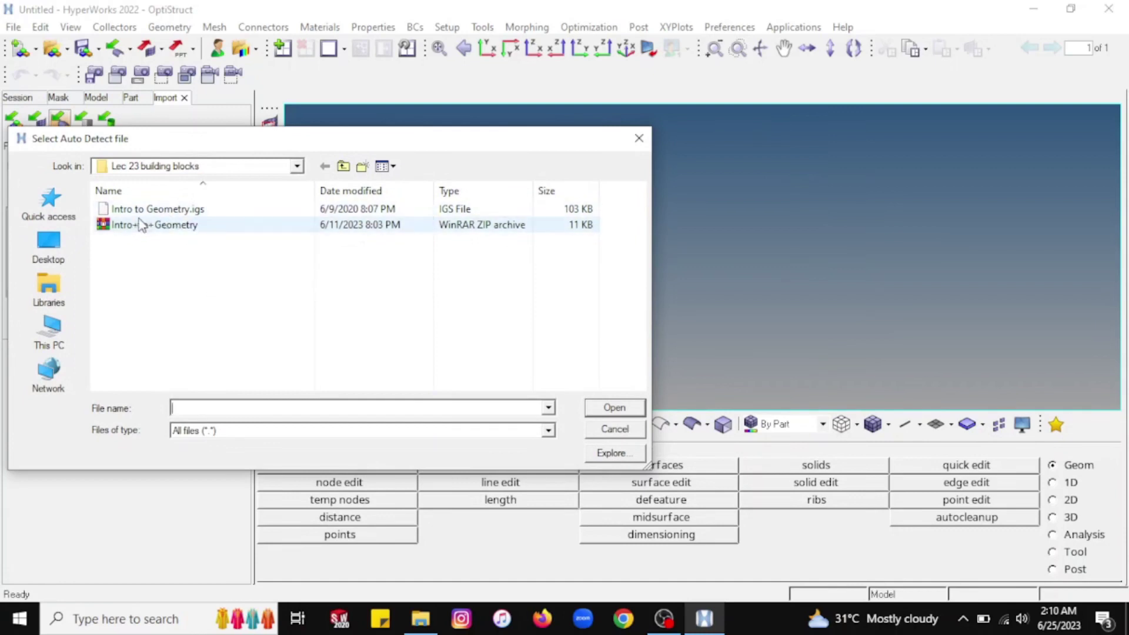
click(198, 211)
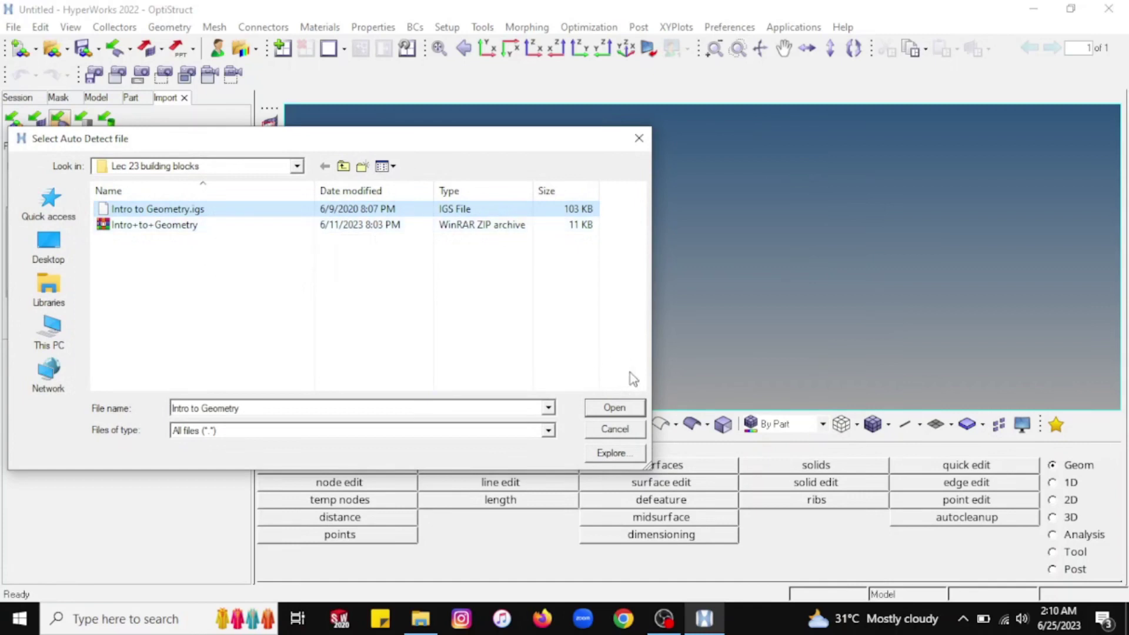
click(618, 409)
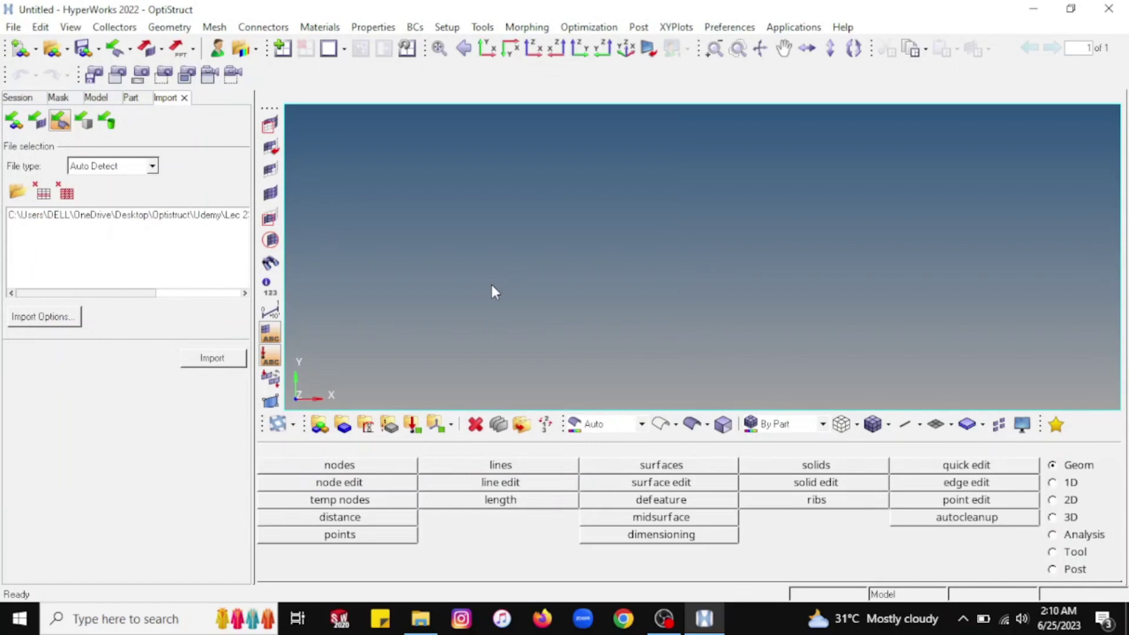
Import Intro to Geometry.igs and rotate the bracket until its tab stands upright in 3D
click(213, 359)
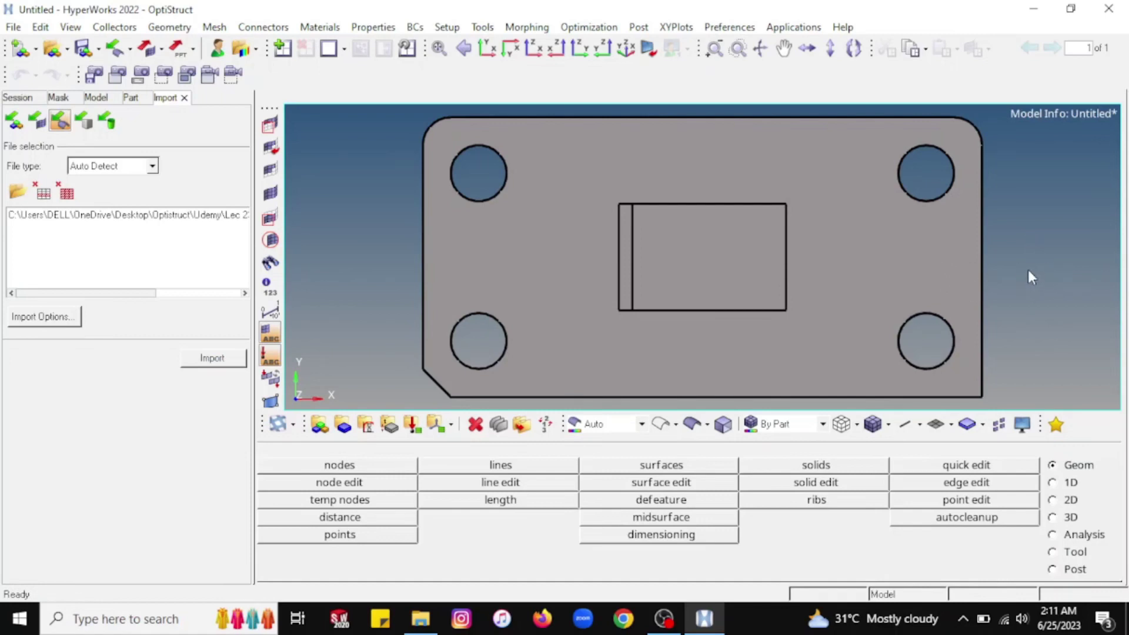
mouse_move(1028, 277)
ctrl+mouse_down()
mouse_move(1029, 266)
mouse_move(1010, 298)
mouse_move(645, 232)
mouse_move(788, 222)
mouse_move(903, 189)
ctrl+mouse_up()
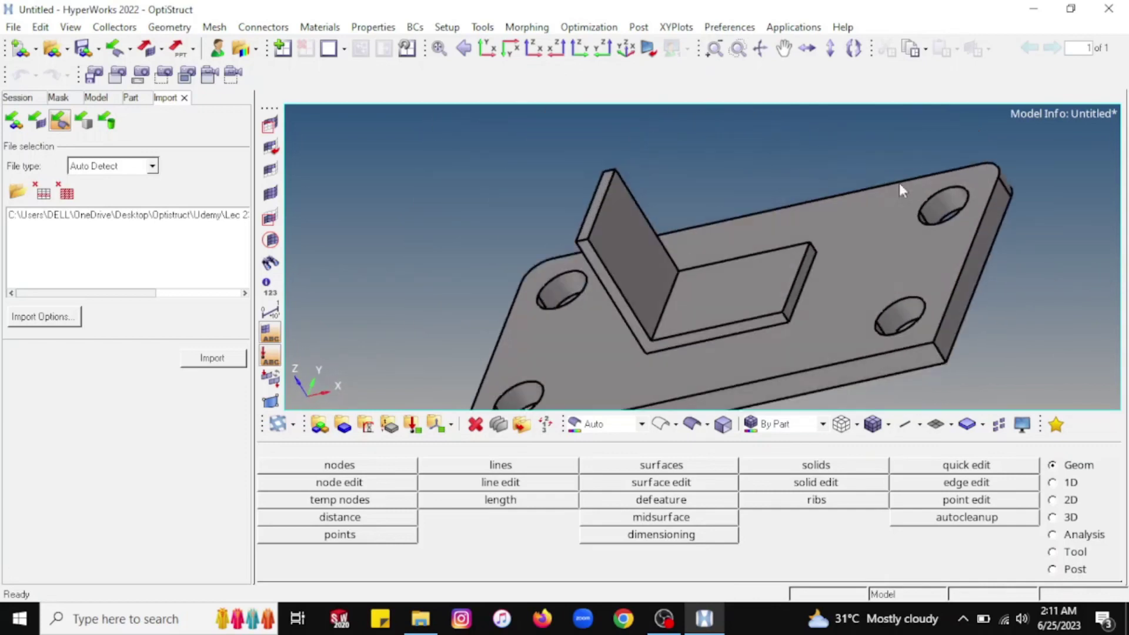
ctrl+drag(730, 162, 814, 147)
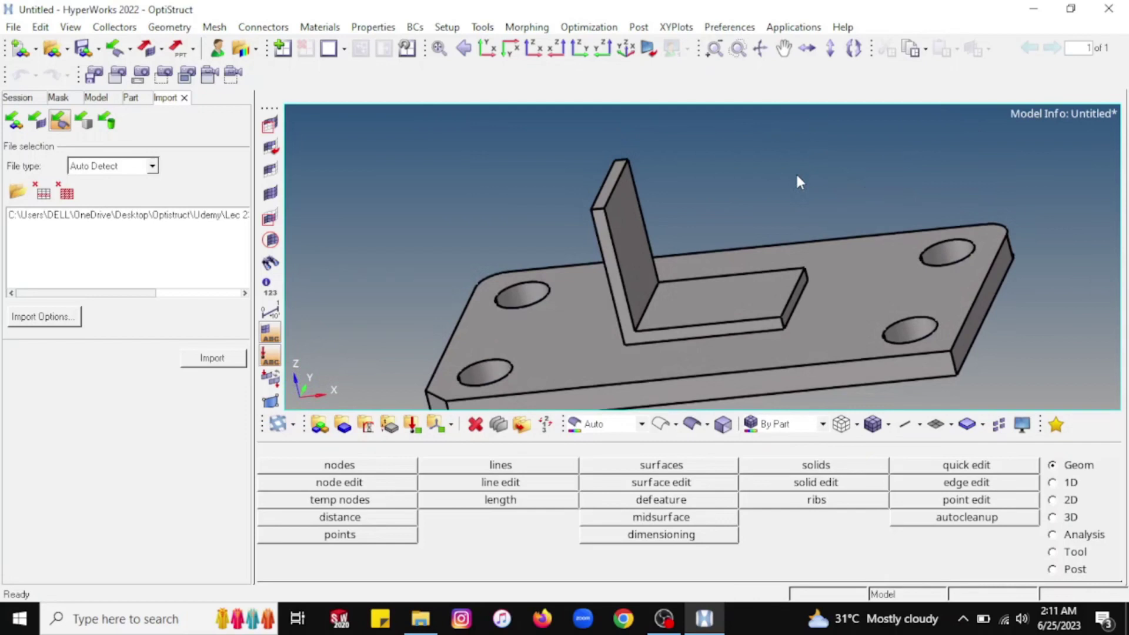